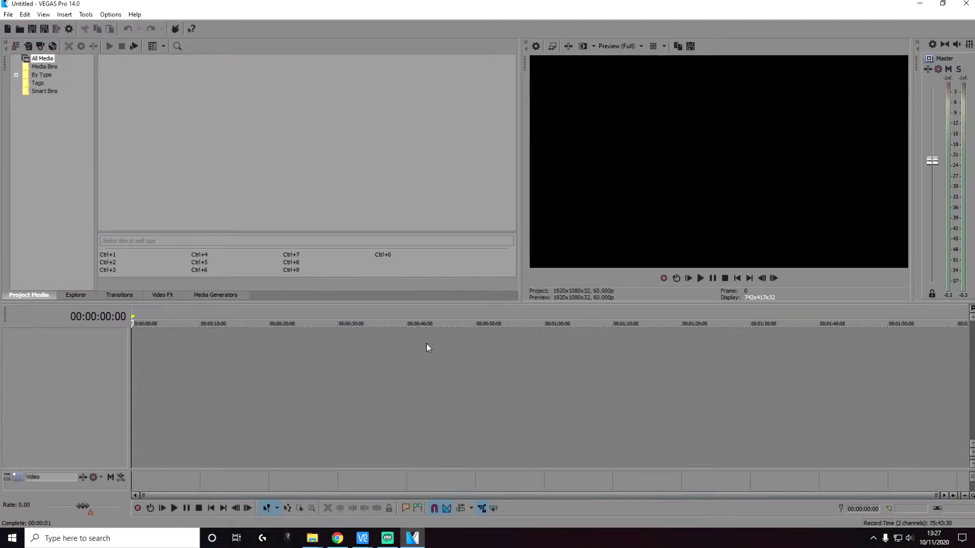
{"action": "left_click", "coordinate": [313, 538]}
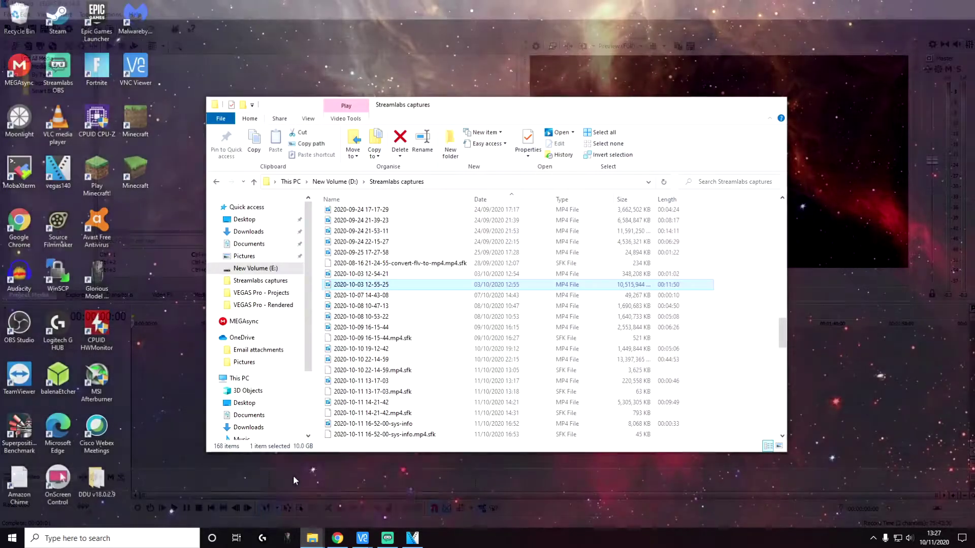
{"action": "left_click", "coordinate": [293, 475]}
{"action": "left_click_drag", "start_coordinate": [363, 287], "coordinate": [152, 107]}
Step: Lay the gameplay clip on the timeline as video and audio tracks, with the playhead near 2:51
{"action": "left_click", "coordinate": [728, 104]}
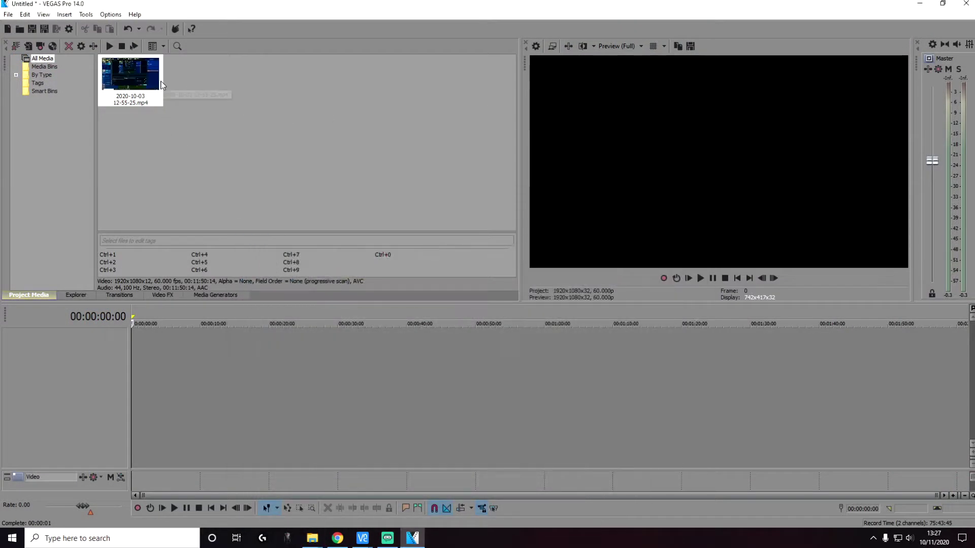
{"action": "left_click_drag", "start_coordinate": [148, 87], "coordinate": [142, 334]}
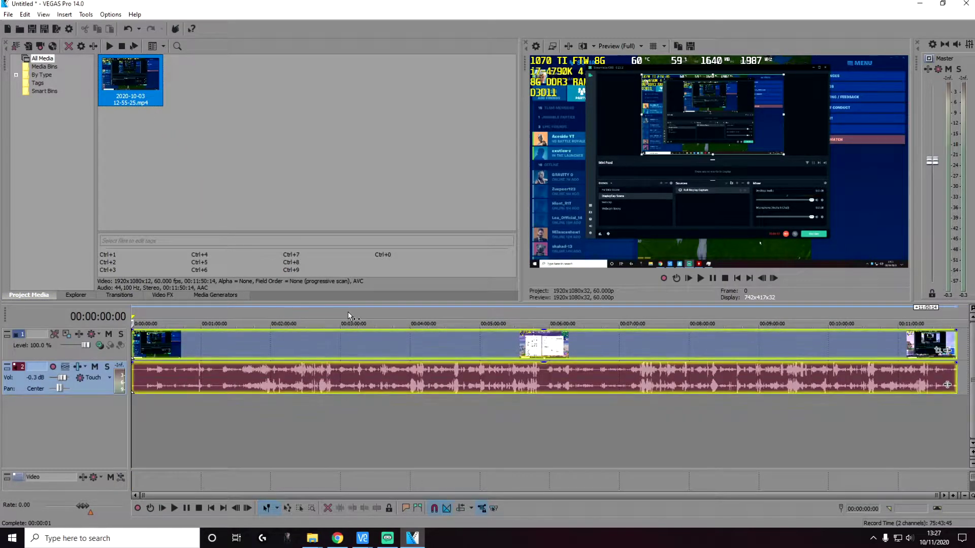
{"action": "left_click", "coordinate": [330, 341]}
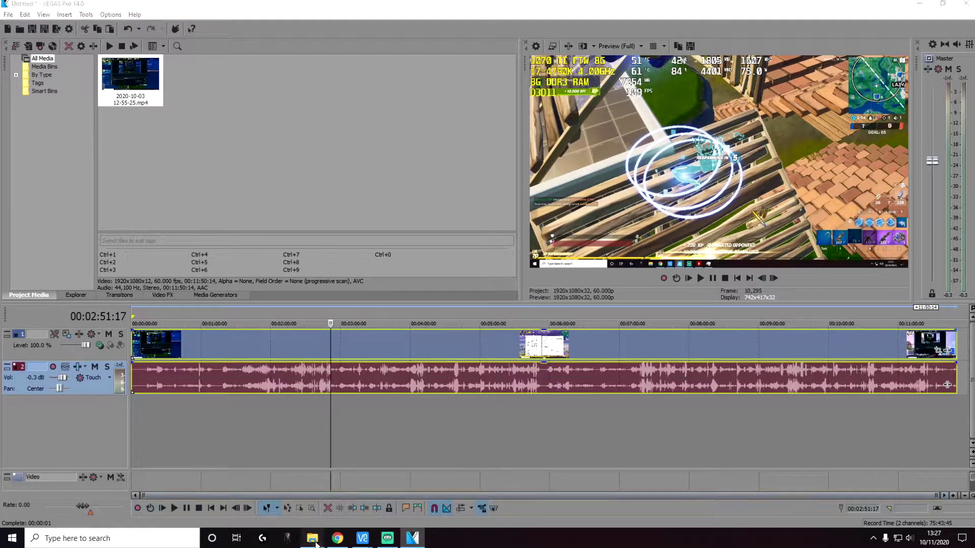
Step: Preview Subscribe - 29881.mp4 from New Volume (E:) and drop it into VEGAS Project Media
{"action": "mouse_move", "coordinate": [312, 538]}
{"action": "left_click", "coordinate": [358, 481]}
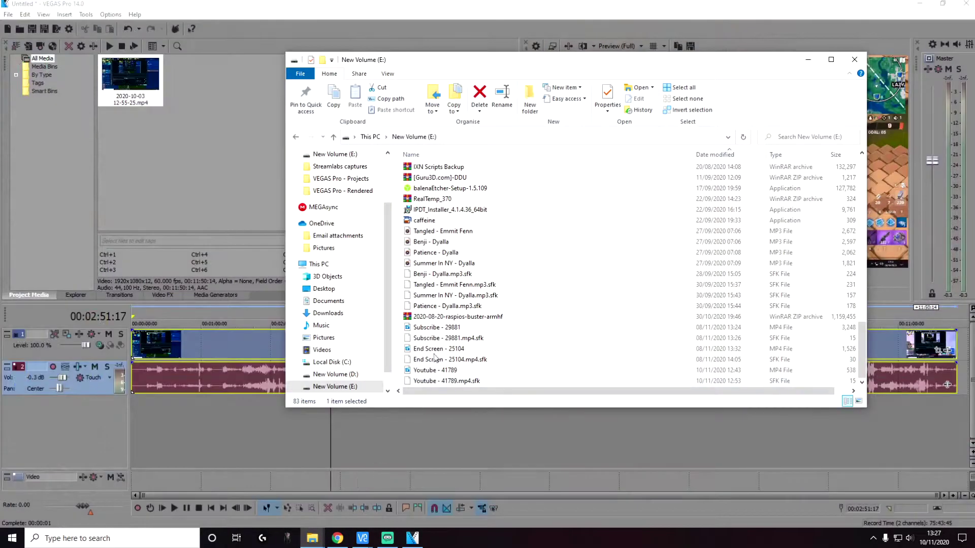
{"action": "double_click", "coordinate": [476, 329]}
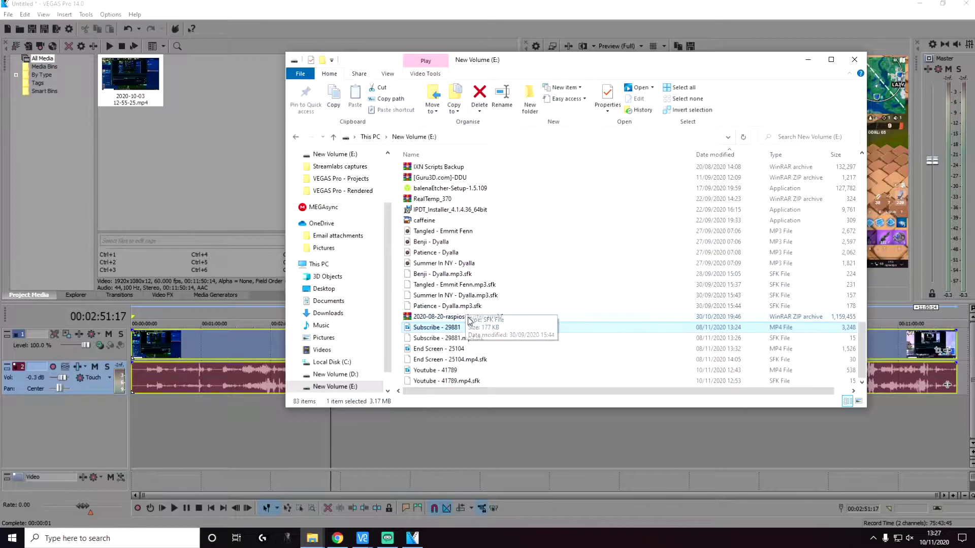
{"action": "left_click_drag", "start_coordinate": [439, 333], "coordinate": [235, 165]}
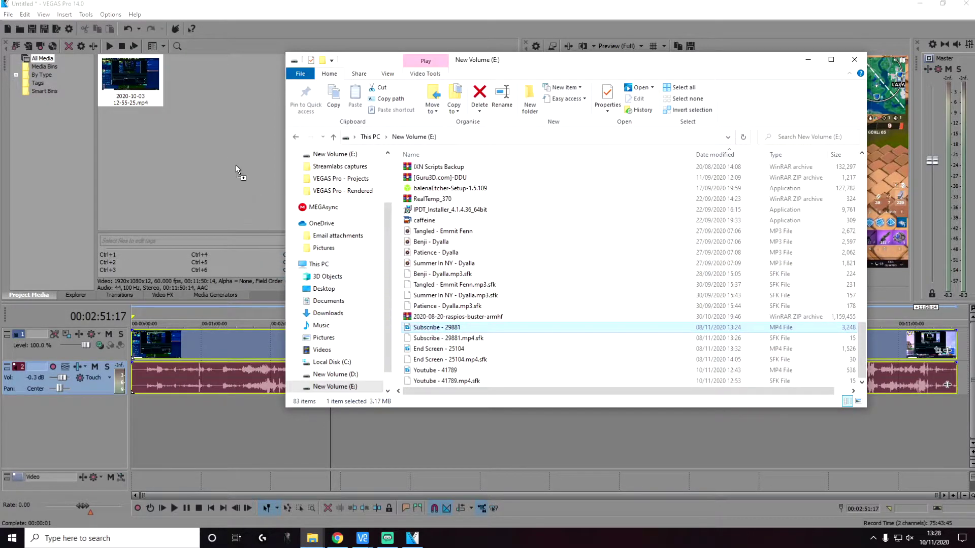
{"action": "left_click_drag", "start_coordinate": [224, 95], "coordinate": [226, 92]}
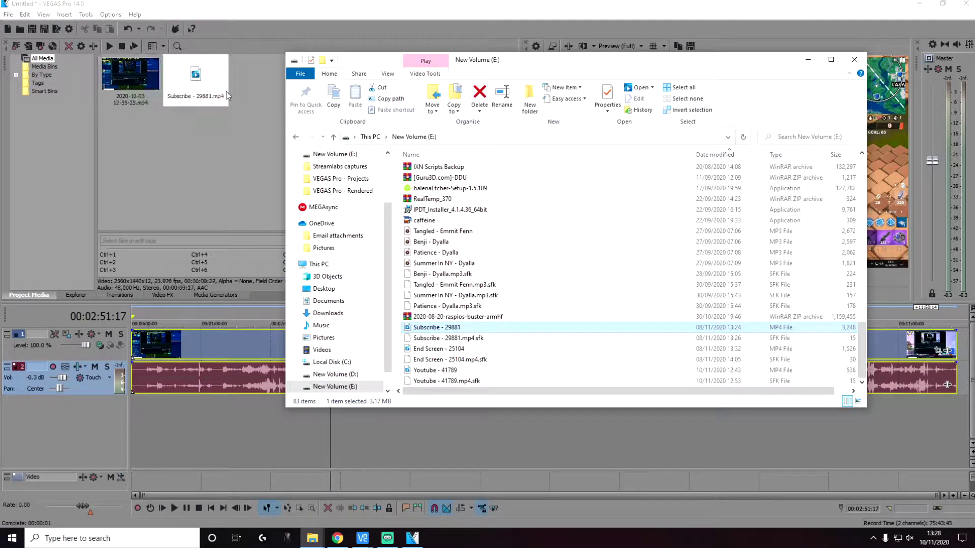
{"action": "left_click", "coordinate": [807, 59]}
Step: Insert a new top video track, place Subscribe - 29881.mp4 on it near 2:48, and play from 2:37
{"action": "right_click", "coordinate": [94, 352]}
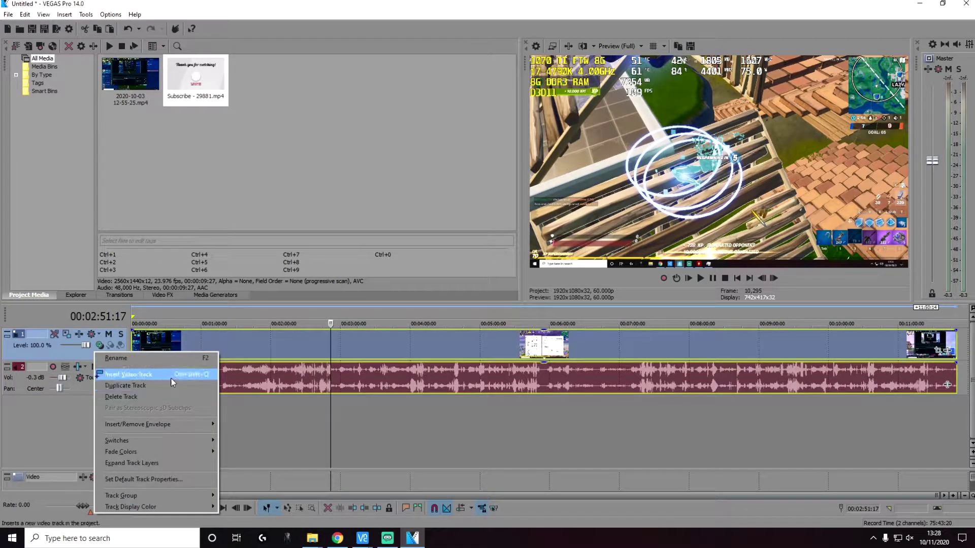
{"action": "left_click", "coordinate": [128, 375]}
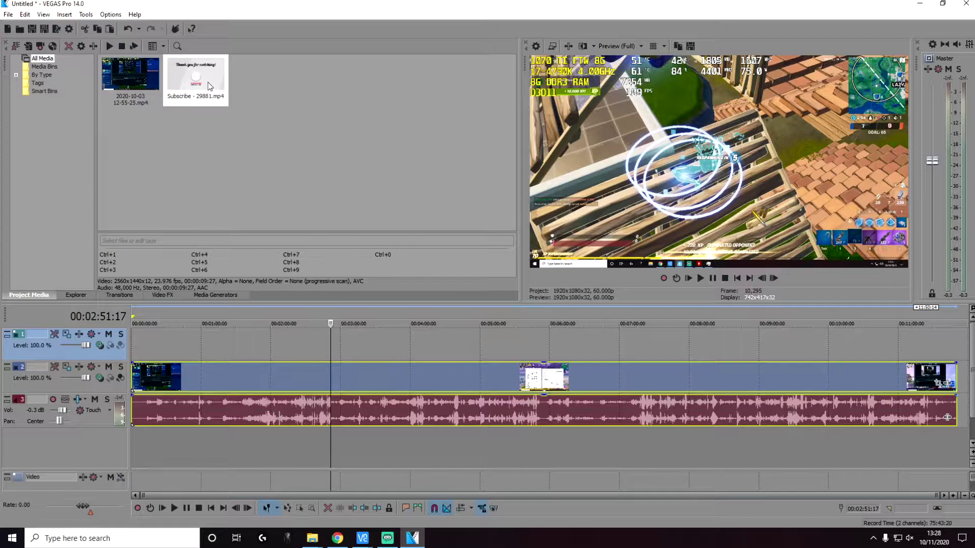
{"action": "left_click_drag", "start_coordinate": [199, 75], "coordinate": [326, 339]}
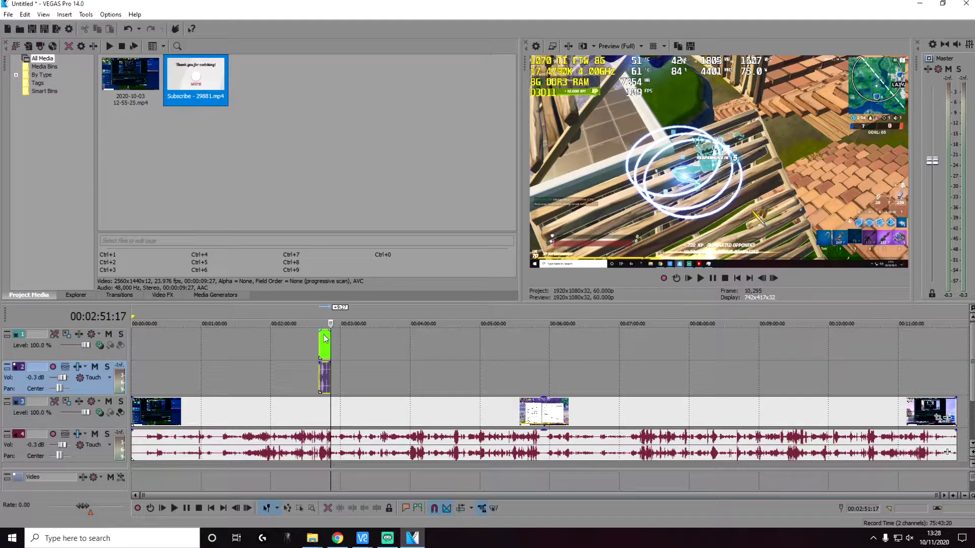
{"action": "left_click_drag", "start_coordinate": [318, 318], "coordinate": [314, 319]}
{"action": "left_click", "coordinate": [700, 278]}
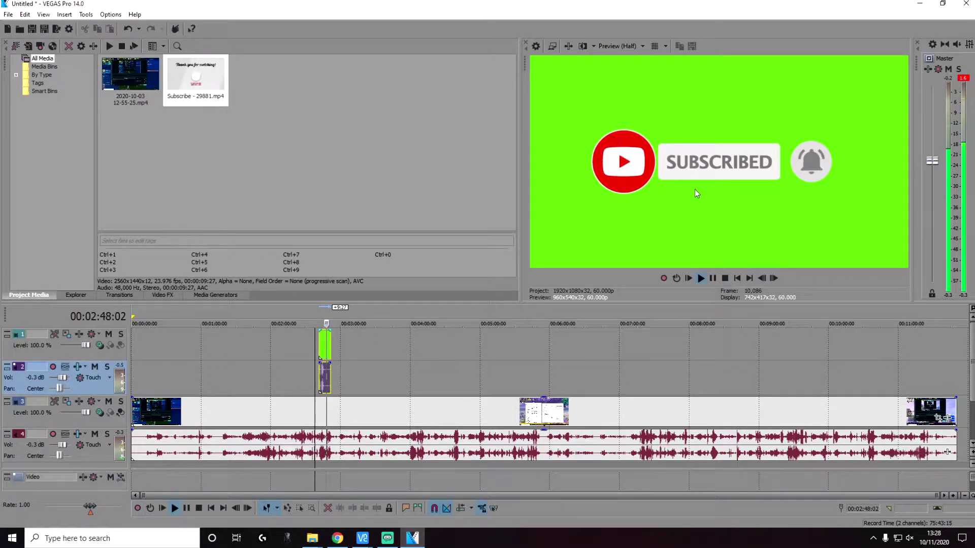
Step: Stop playback and apply the Chroma Keyer Default preset from Video FX to the Subscribe clip
{"action": "left_click", "coordinate": [716, 278]}
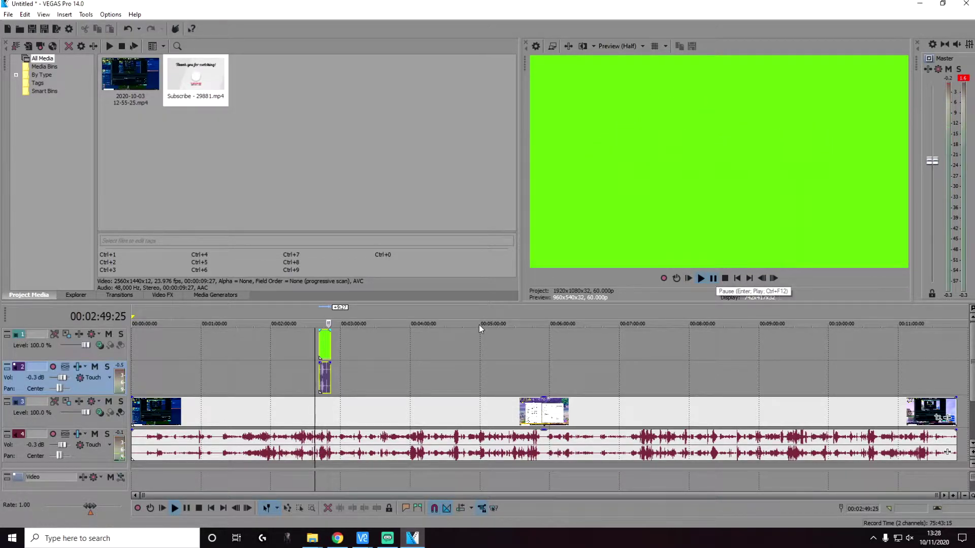
{"action": "left_click", "coordinate": [325, 310]}
{"action": "scroll", "coordinate": [313, 354], "scroll_direction": "up", "scroll_amount": 3}
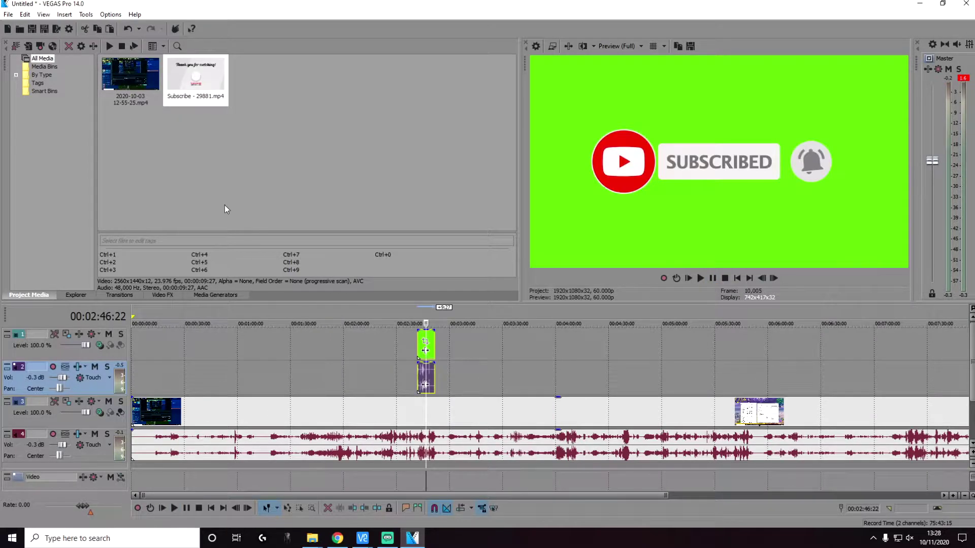
{"action": "left_click", "coordinate": [175, 297]}
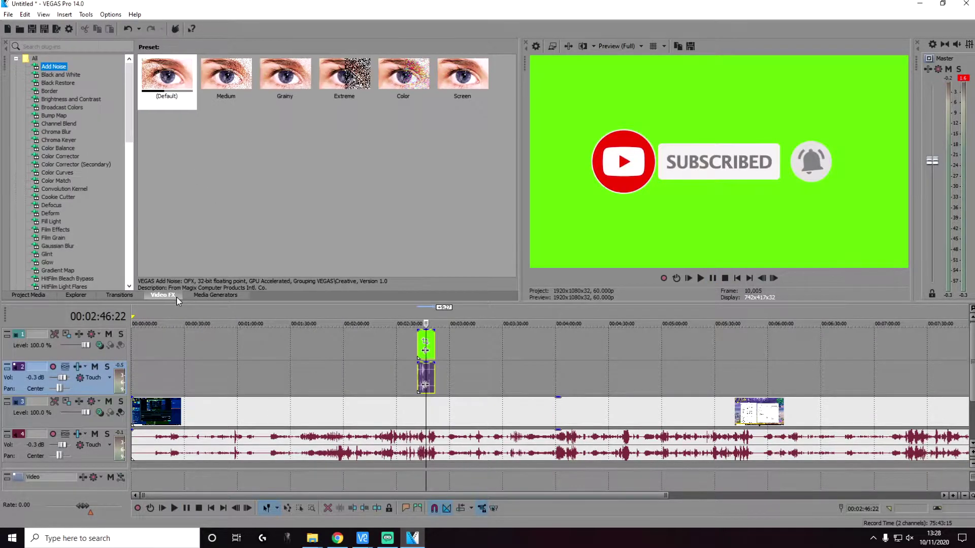
{"action": "left_click", "coordinate": [58, 140]}
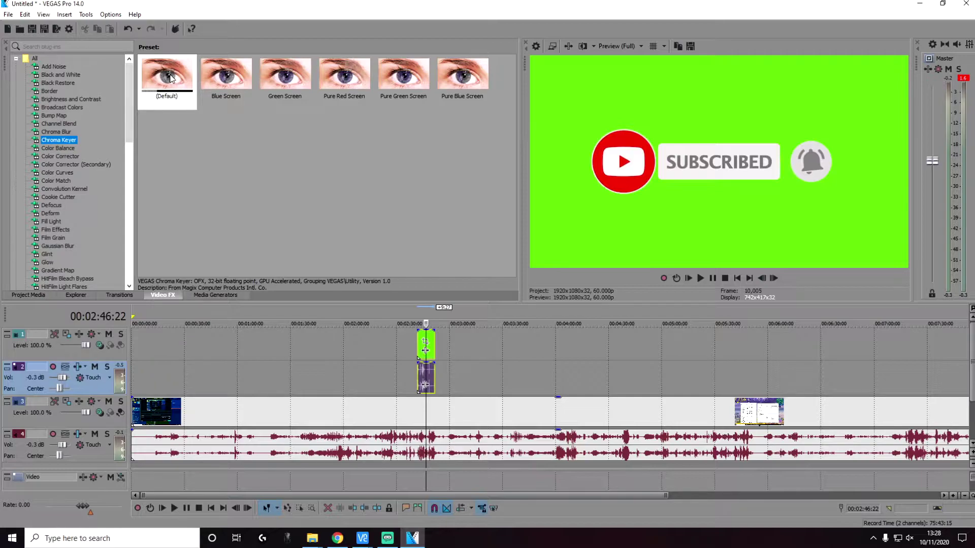
{"action": "left_click_drag", "start_coordinate": [171, 78], "coordinate": [426, 344]}
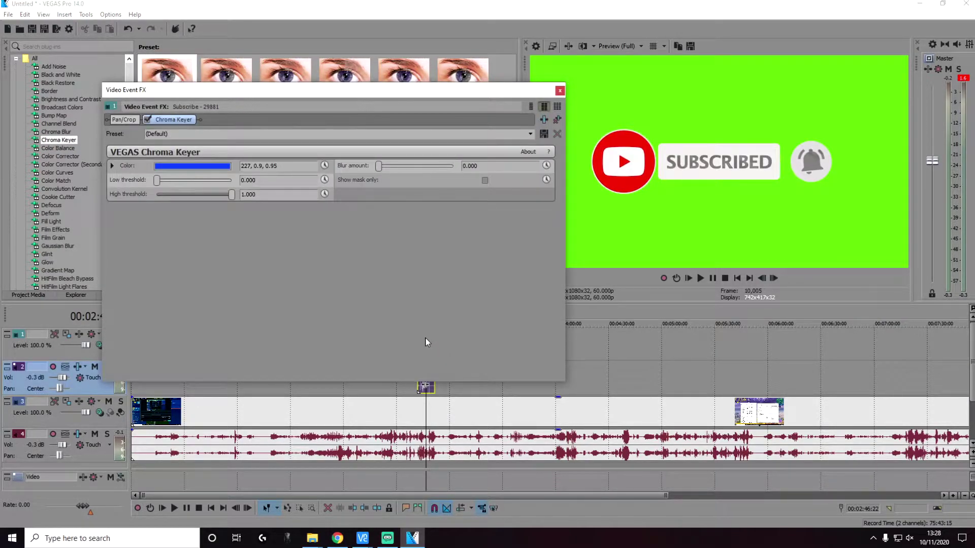
Step: Change the Chroma Keyer key colour from blue to green (hue 175) and close the FX window
{"action": "left_click", "coordinate": [197, 169]}
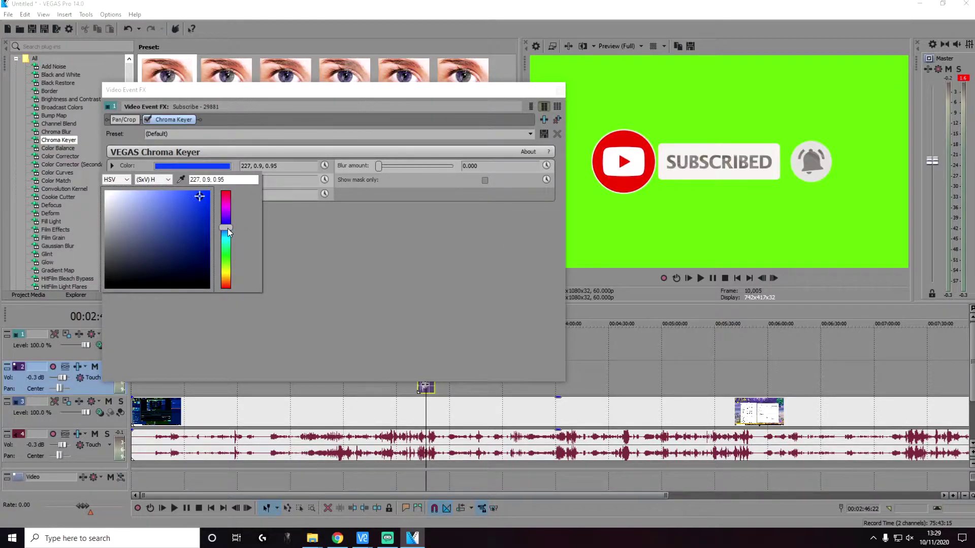
{"action": "left_click_drag", "start_coordinate": [228, 233], "coordinate": [235, 267]}
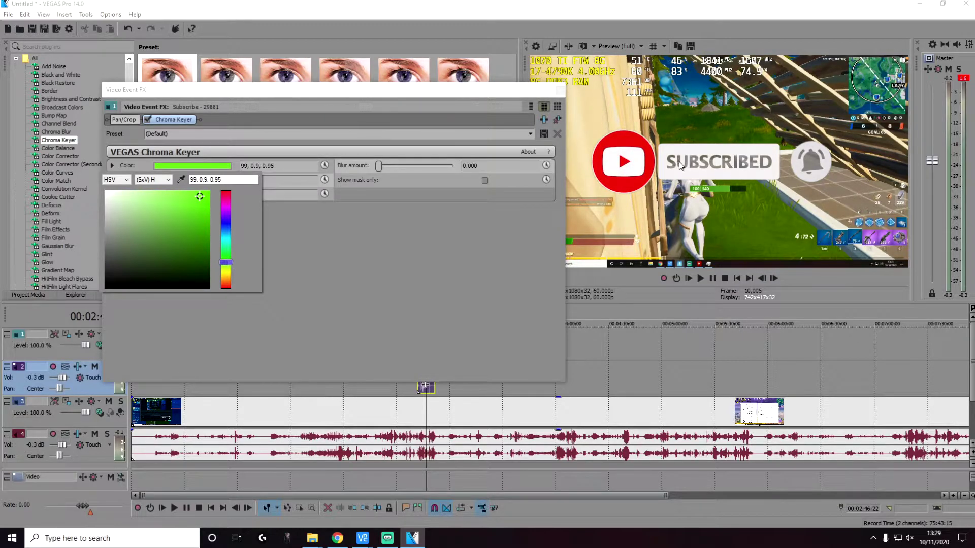
{"action": "left_click", "coordinate": [560, 93]}
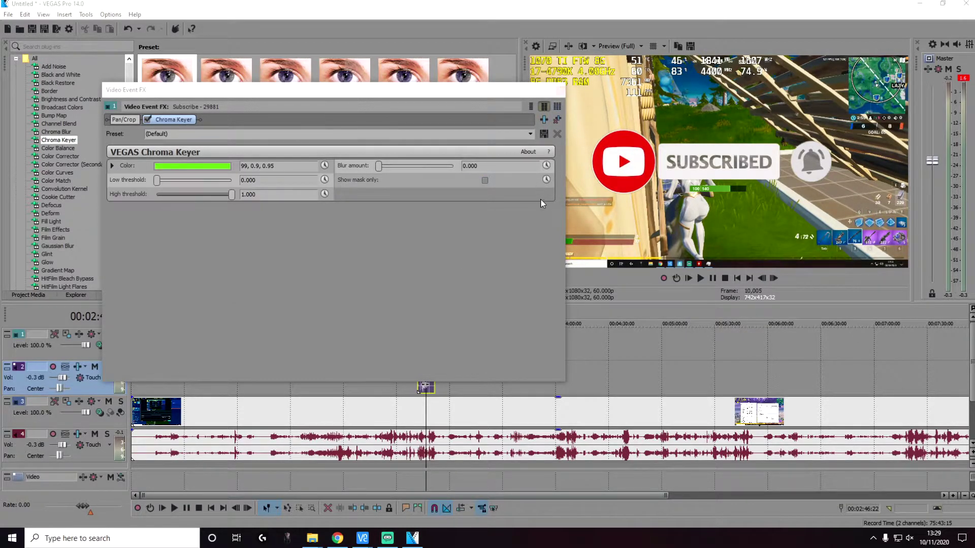
{"action": "left_click", "coordinate": [560, 92]}
Step: Play back the keyed Subscribe overlay from just before it, then stop and bring New Volume (E:) forward
{"action": "left_click", "coordinate": [412, 312]}
{"action": "left_click", "coordinate": [699, 278]}
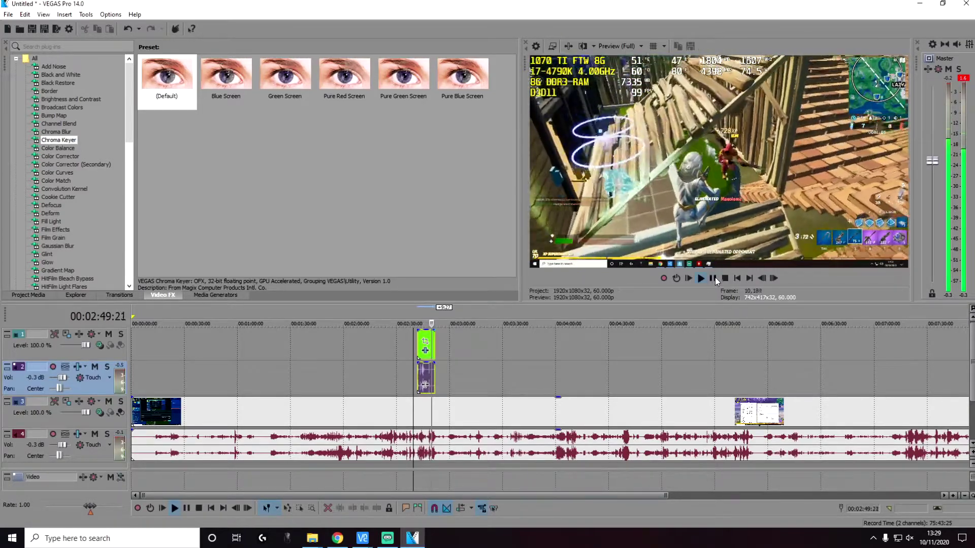
{"action": "left_click", "coordinate": [713, 278]}
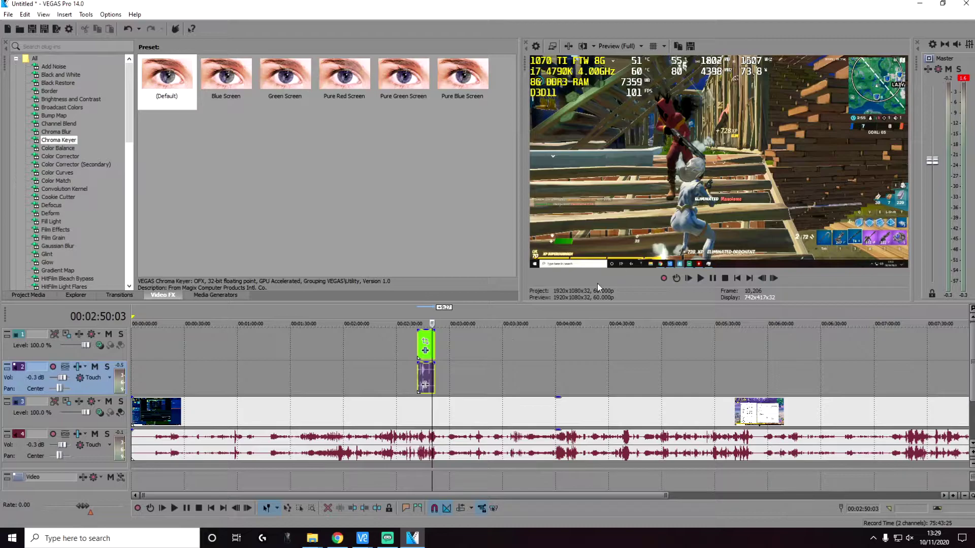
{"action": "mouse_move", "coordinate": [312, 538]}
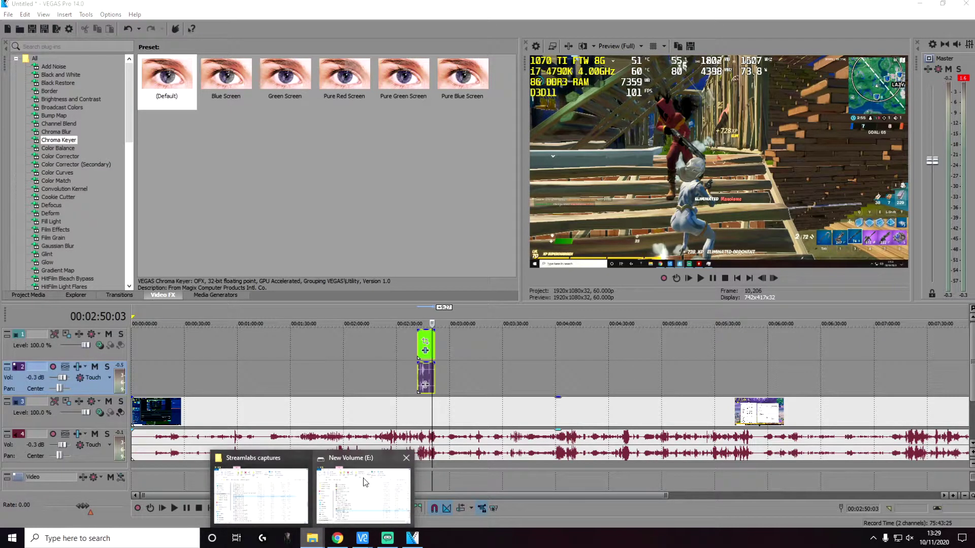
{"action": "left_click", "coordinate": [369, 482]}
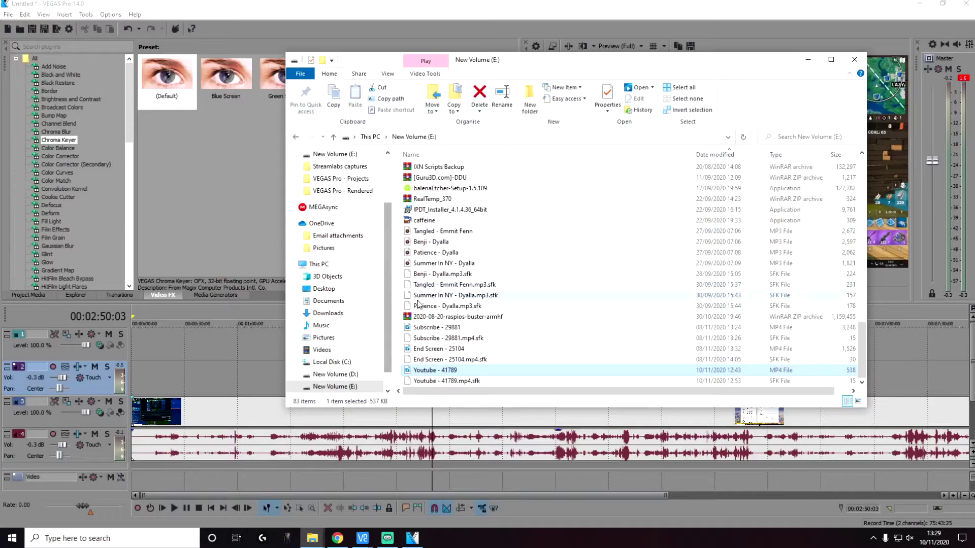
Step: Add Youtube - 41789.mp4 to Project Media and place it on the top track near 00:03:00
{"action": "left_click_drag", "start_coordinate": [431, 370], "coordinate": [424, 343]}
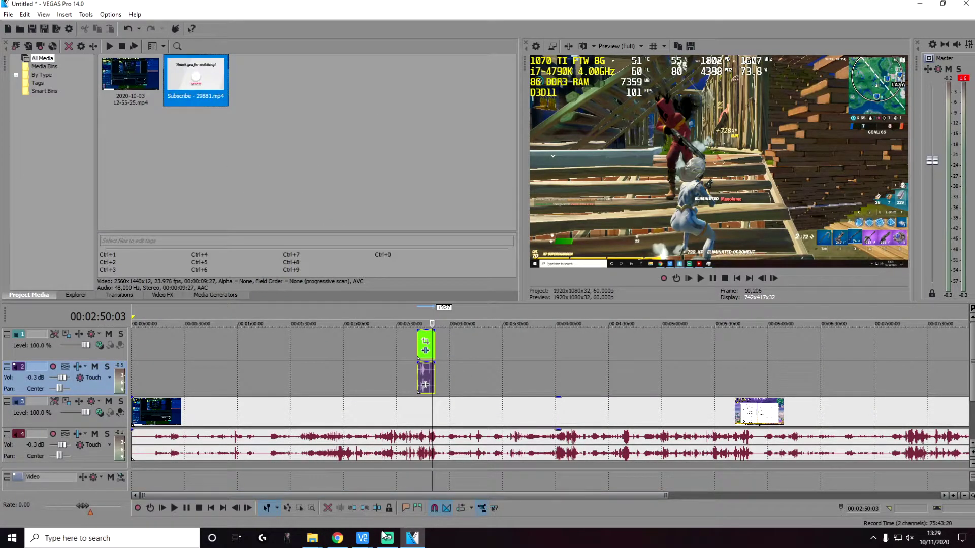
{"action": "mouse_move", "coordinate": [312, 539]}
{"action": "left_click", "coordinate": [387, 495]}
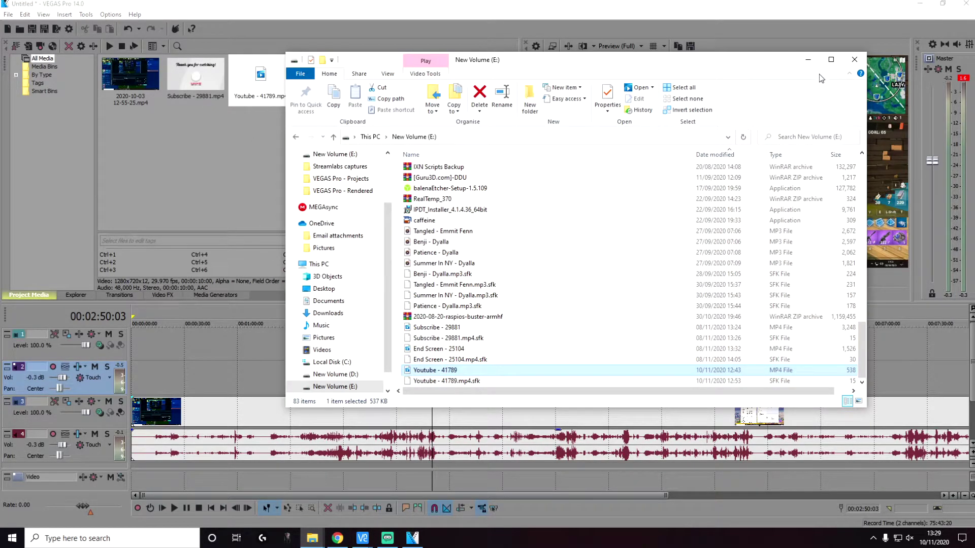
{"action": "left_click", "coordinate": [807, 60]}
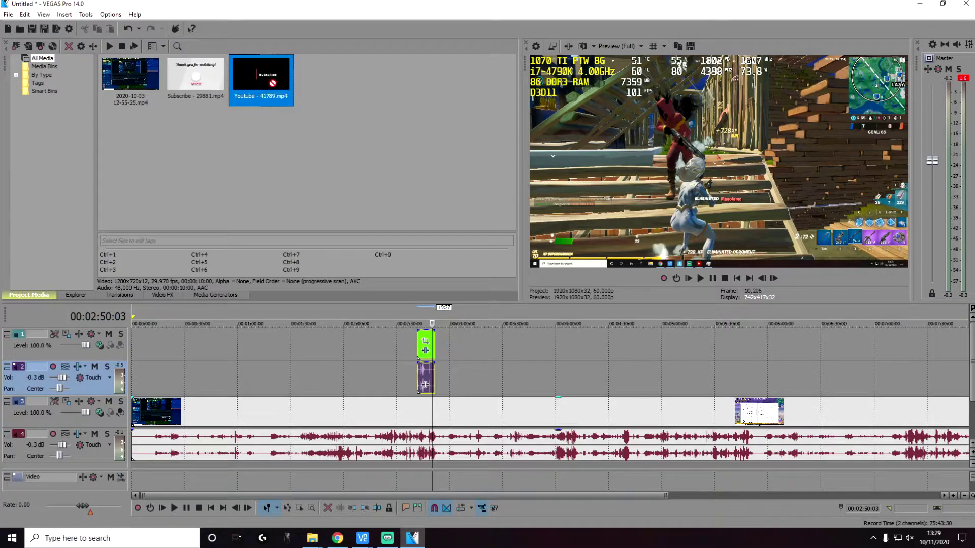
{"action": "left_click_drag", "start_coordinate": [272, 82], "coordinate": [471, 336]}
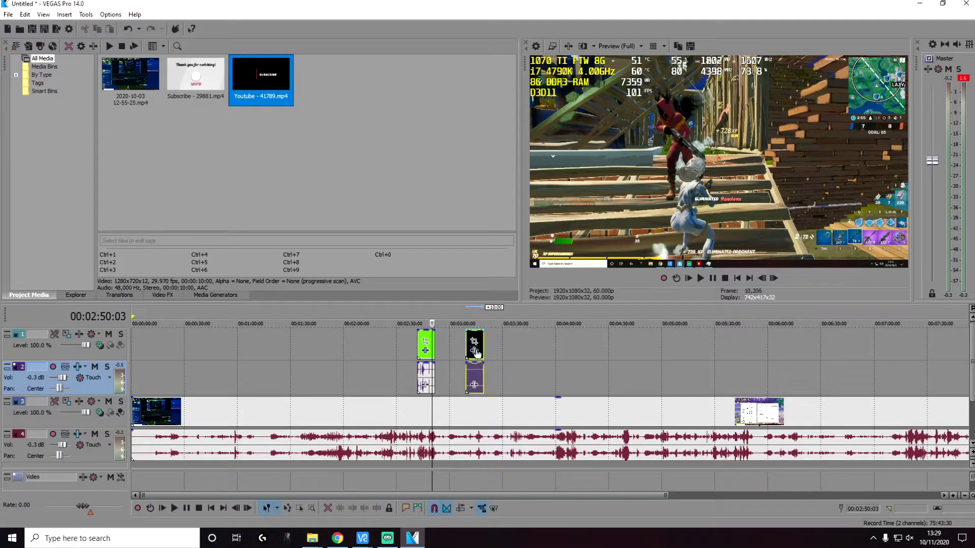
Step: Park the playhead on the Youtube clip and apply the Default Chroma Keyer preset to it
{"action": "left_click", "coordinate": [460, 324]}
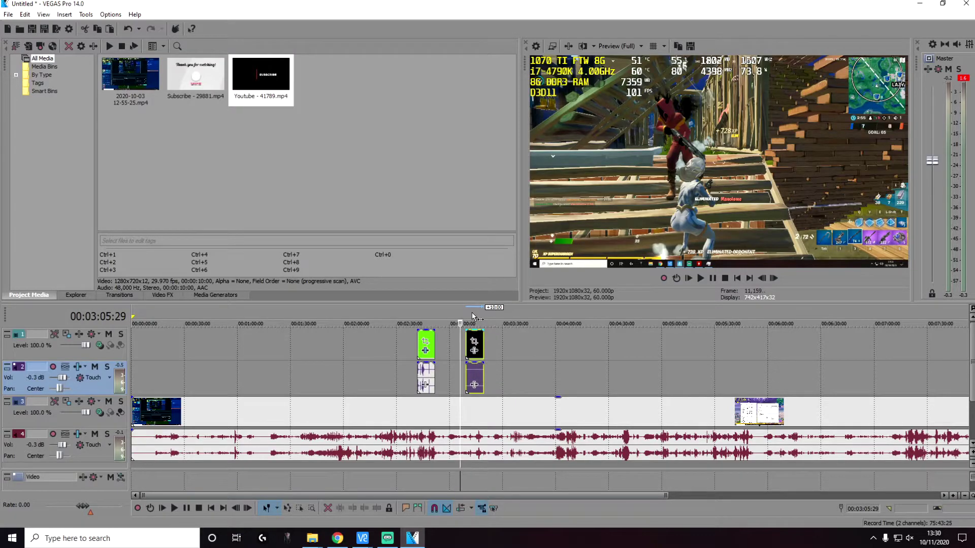
{"action": "left_click", "coordinate": [472, 320]}
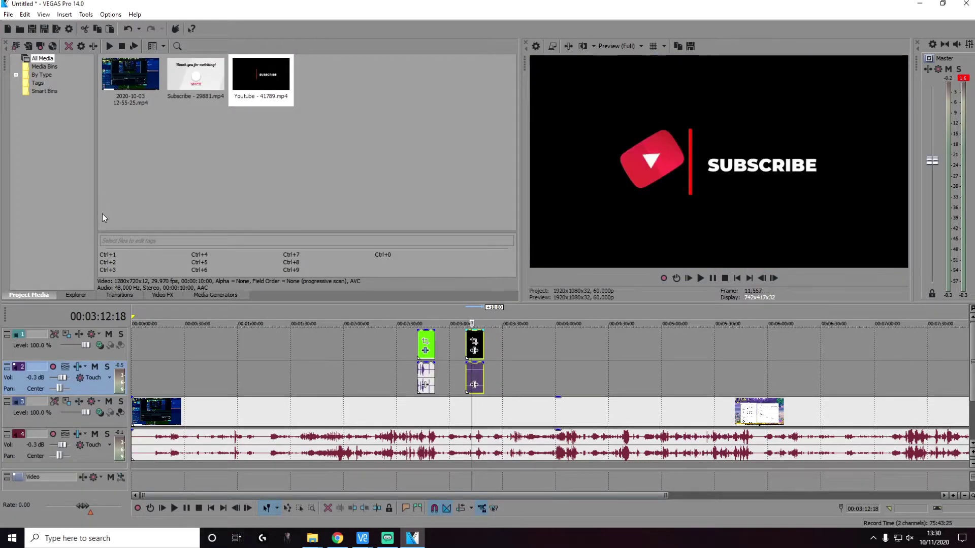
{"action": "left_click", "coordinate": [171, 298]}
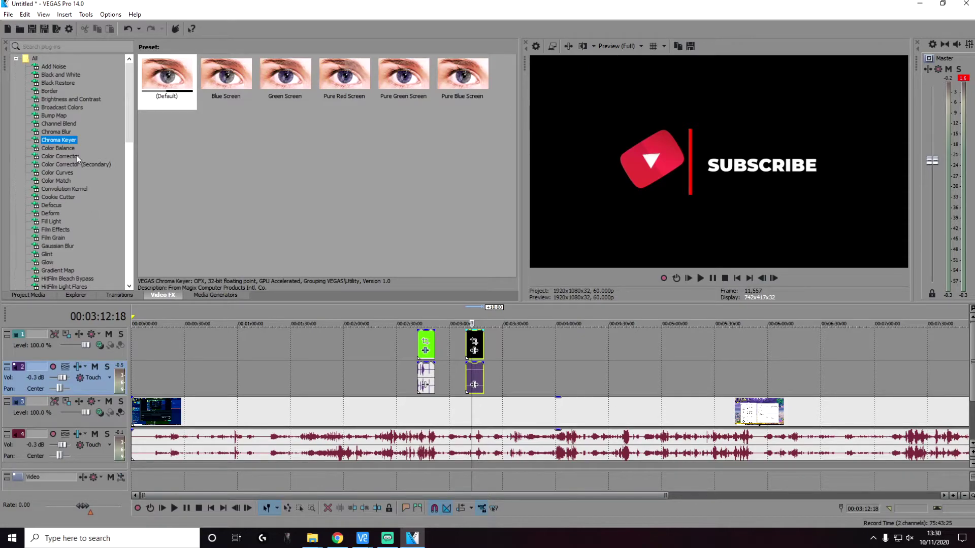
{"action": "left_click_drag", "start_coordinate": [175, 97], "coordinate": [473, 342]}
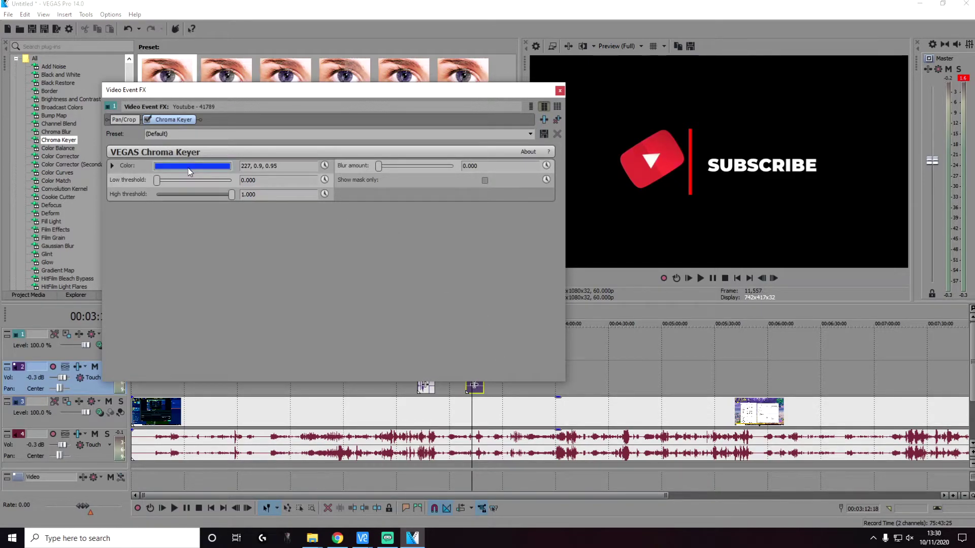
{"action": "left_click", "coordinate": [188, 169]}
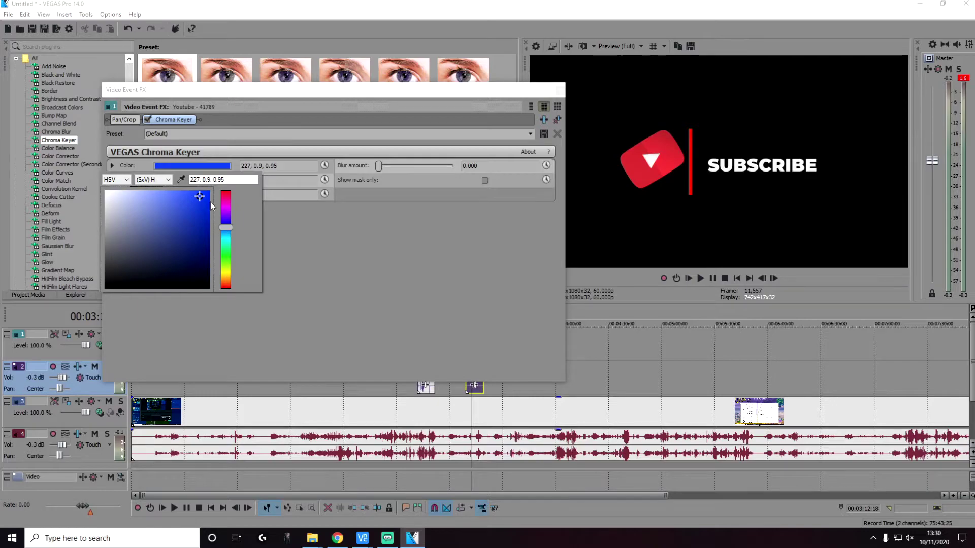
Step: Set the Youtube clip's Chroma Keyer colour to black and close the picker and FX window
{"action": "left_click_drag", "start_coordinate": [199, 198], "coordinate": [101, 290]}
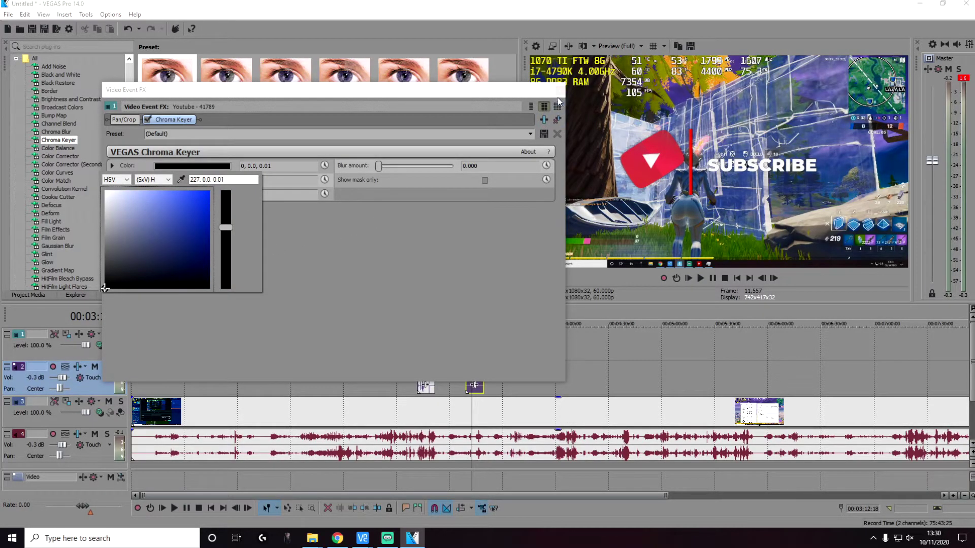
{"action": "left_click", "coordinate": [557, 118]}
{"action": "left_click", "coordinate": [560, 91]}
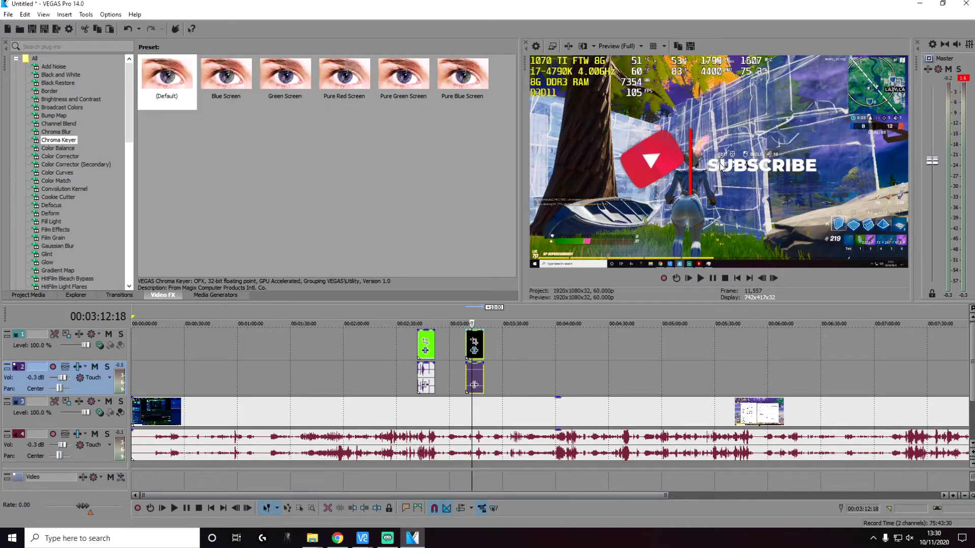
{"action": "left_click", "coordinate": [461, 312]}
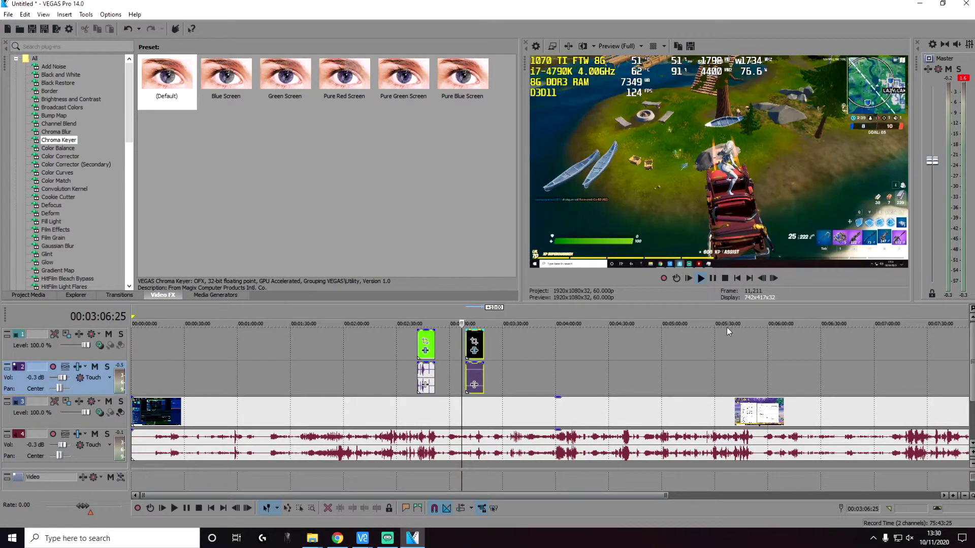
{"action": "key", "text": "space"}
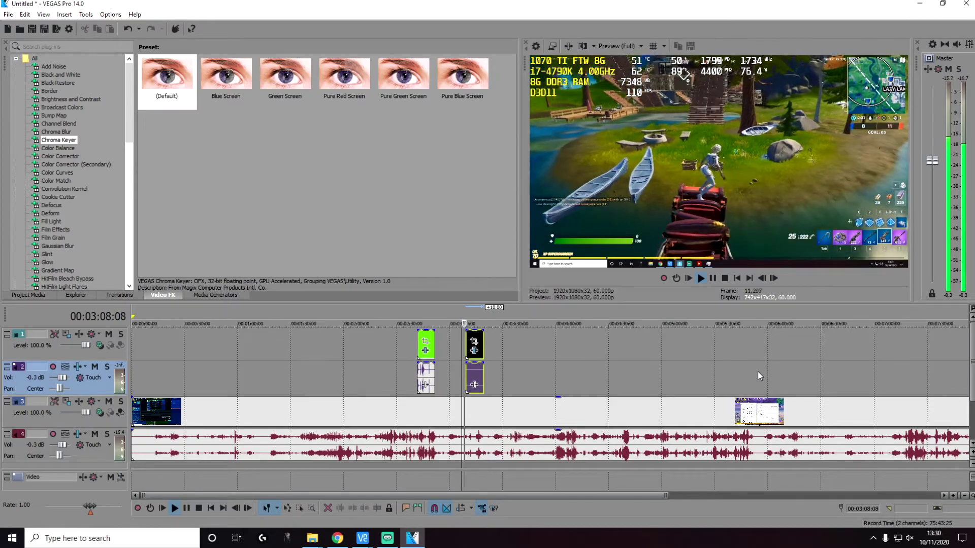